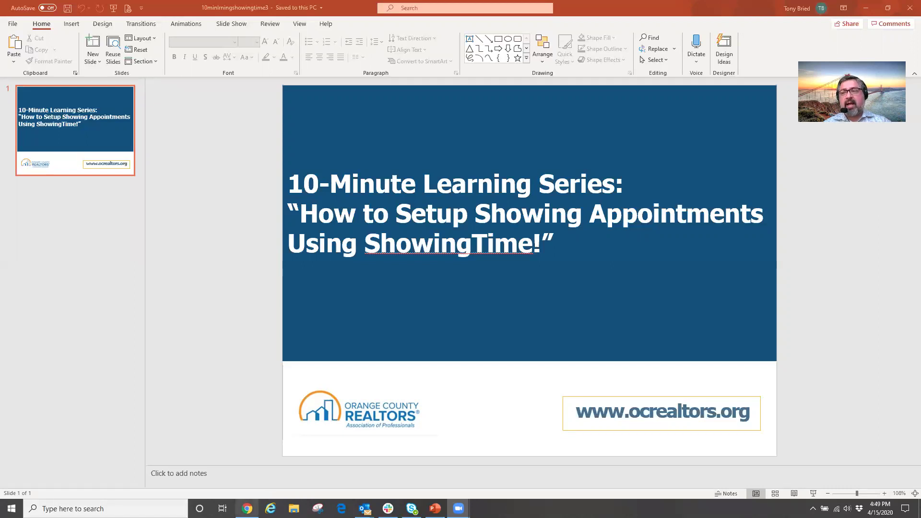
Get ready to leave the ShowingTime title slide for the Chrome browser on the taskbar.
mouse_move(247, 507)
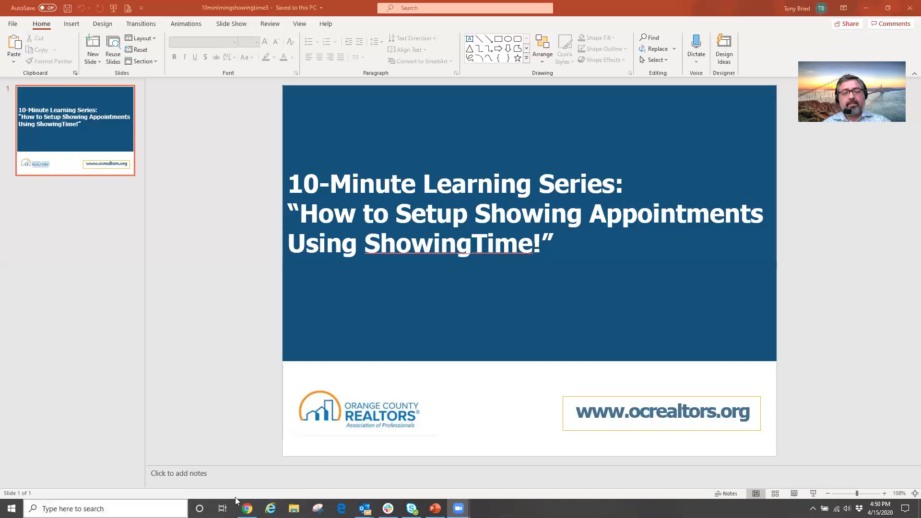
Switch to Matrix and rerun the recent search for listing XX20015545.
left_click(247, 509)
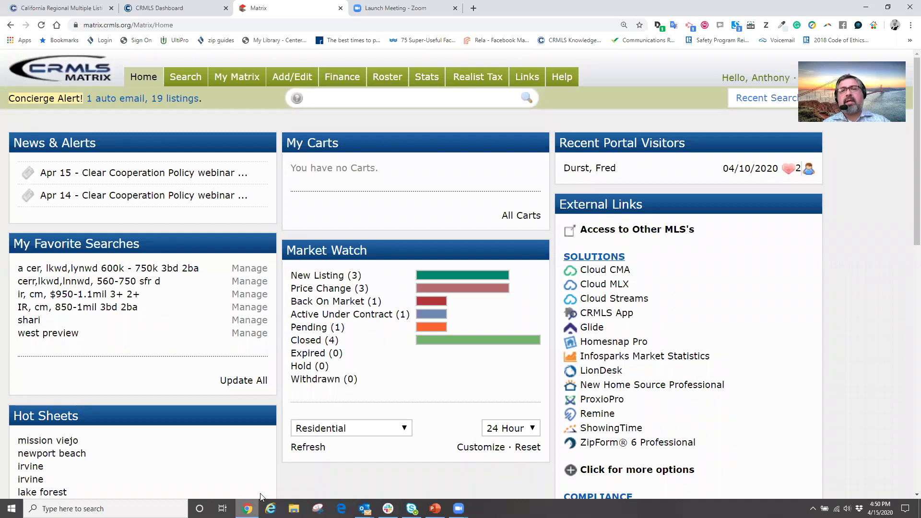
left_click(755, 106)
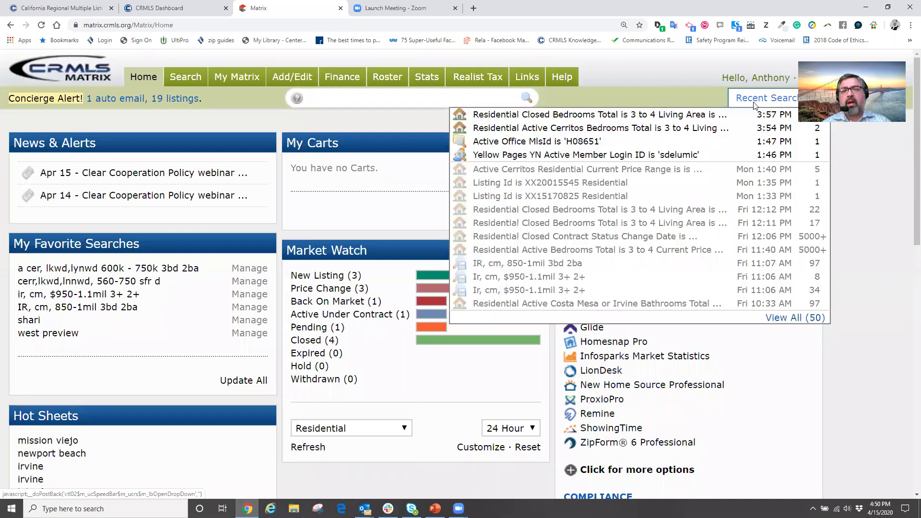
left_click(561, 183)
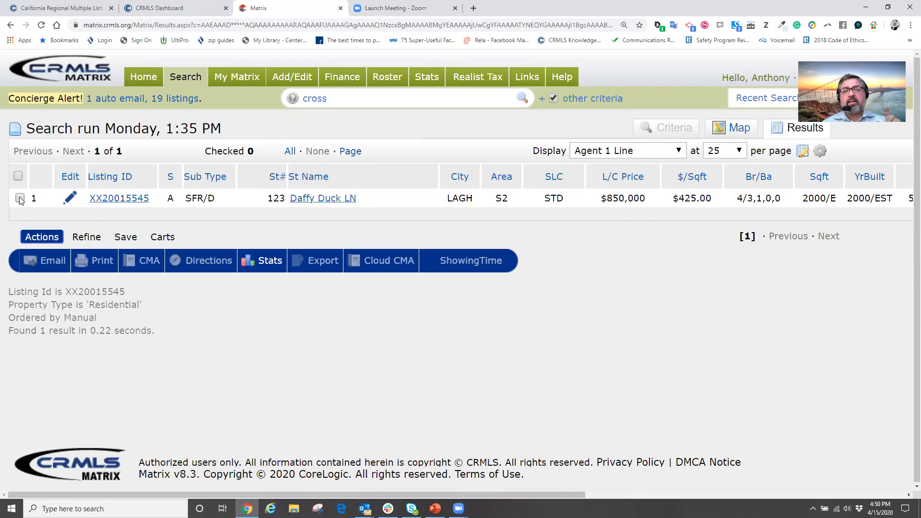
Open listing XX20015545's full details and start scheduling a showing for it.
left_click(20, 198)
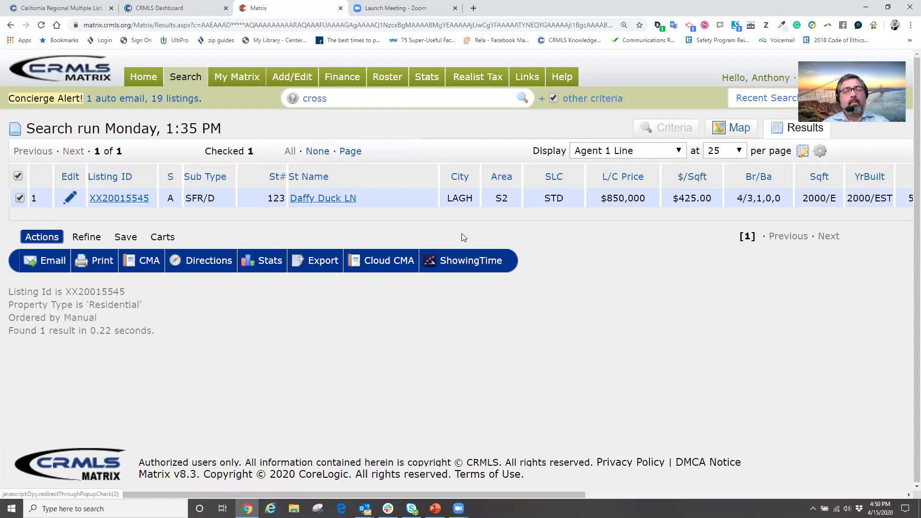
left_click(19, 199)
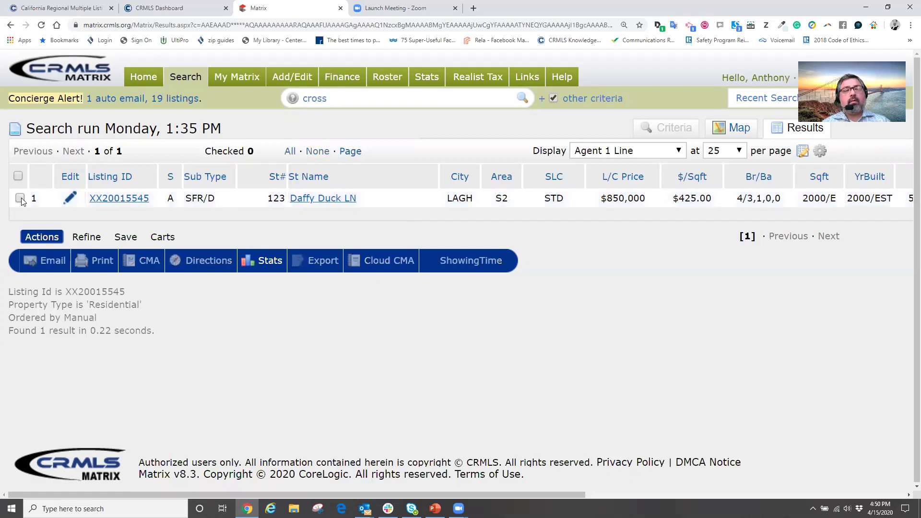
left_click(126, 198)
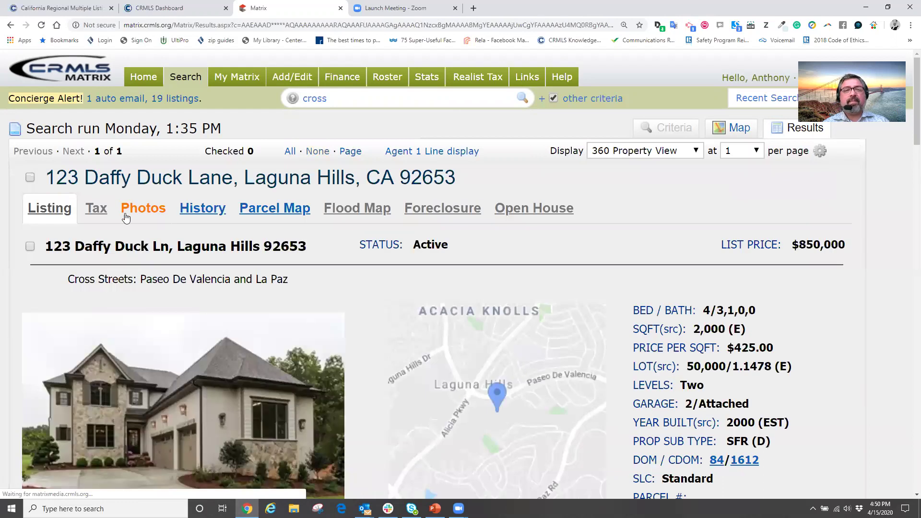
scroll(271, 261, "down", 3)
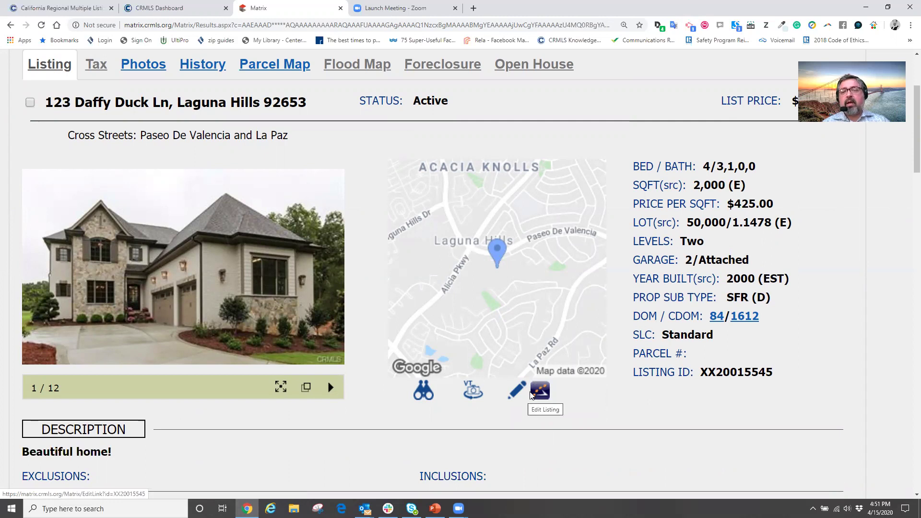
left_click(537, 394)
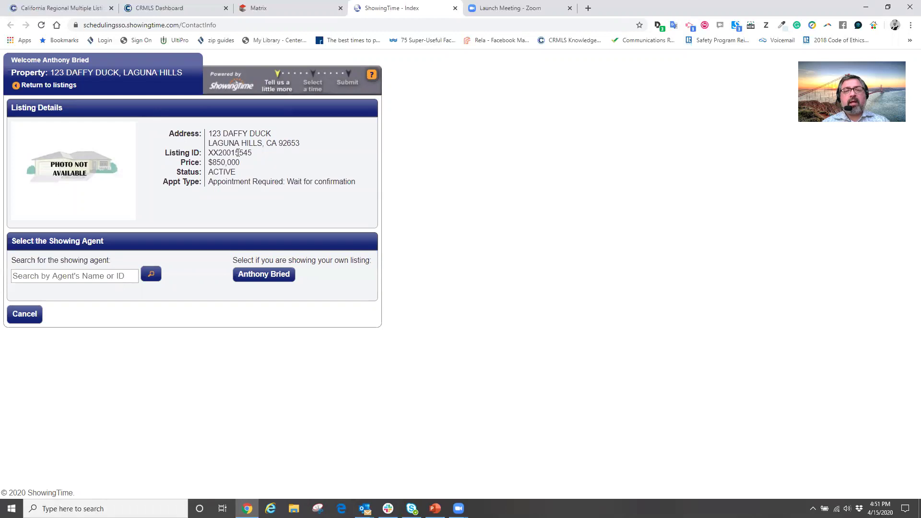
Make yourself the showing agent, keep email, phone and text confirmations on, and accept the terms.
left_click(261, 276)
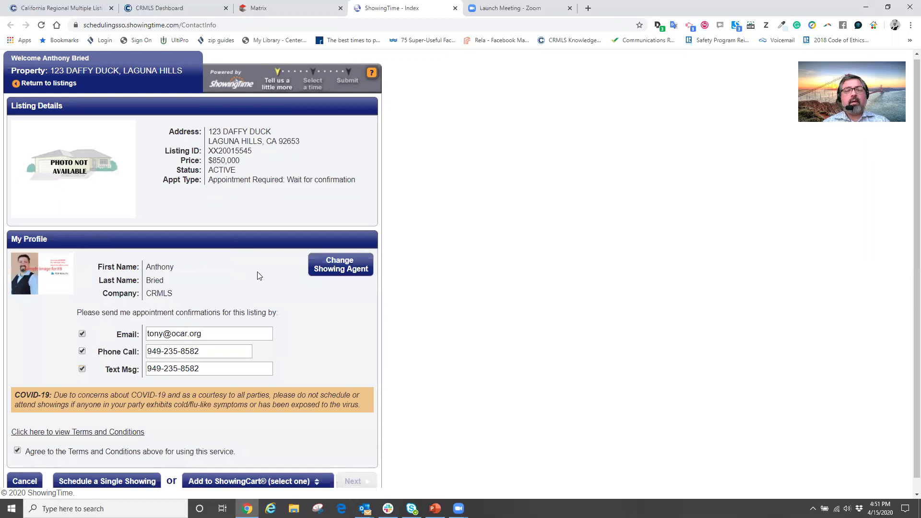
scroll(257, 273, "down", 1)
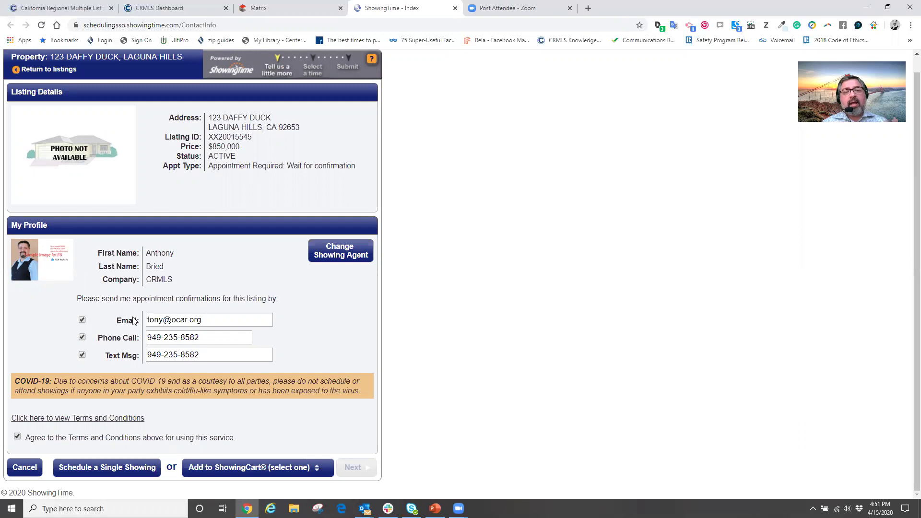
left_click(83, 337)
left_click(82, 320)
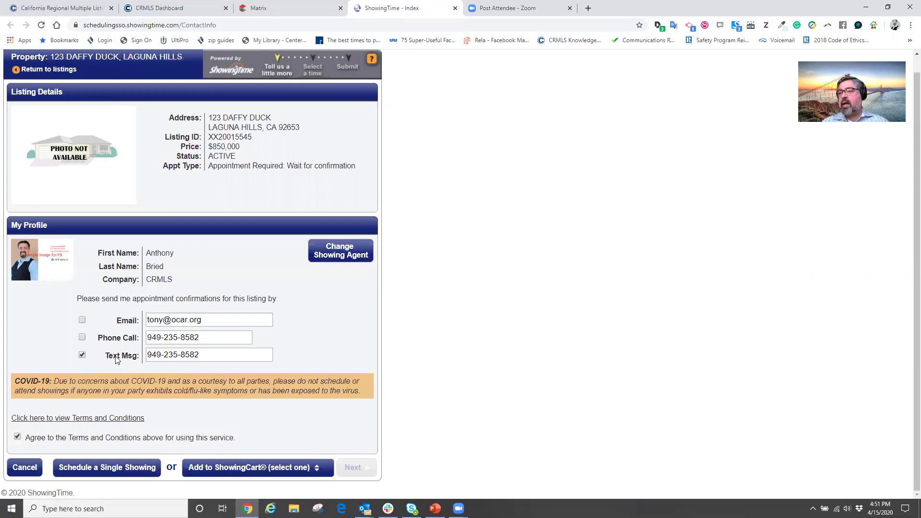
left_click(82, 354)
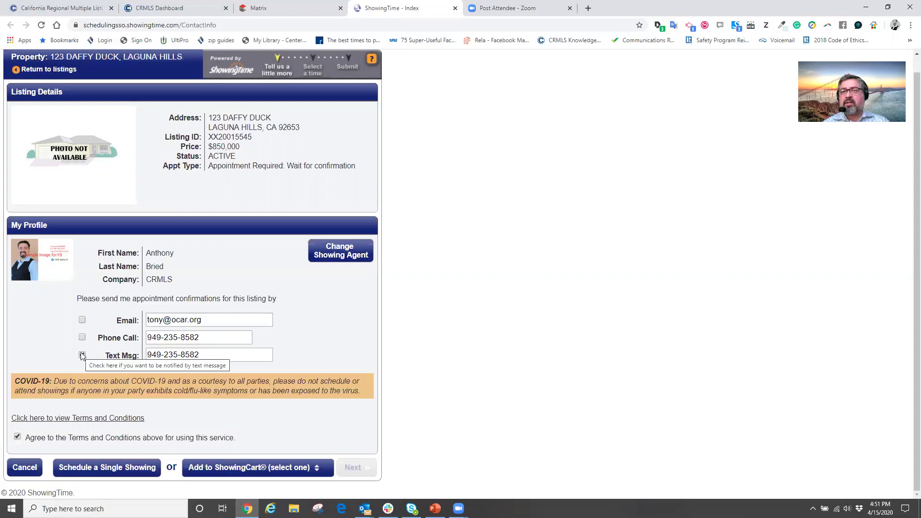
left_click(82, 355)
left_click(82, 337)
left_click(82, 320)
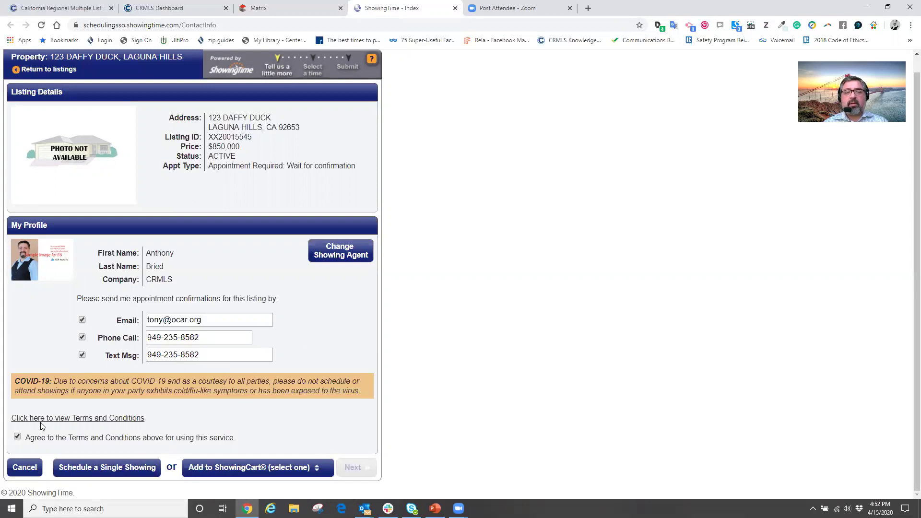
left_click(17, 436)
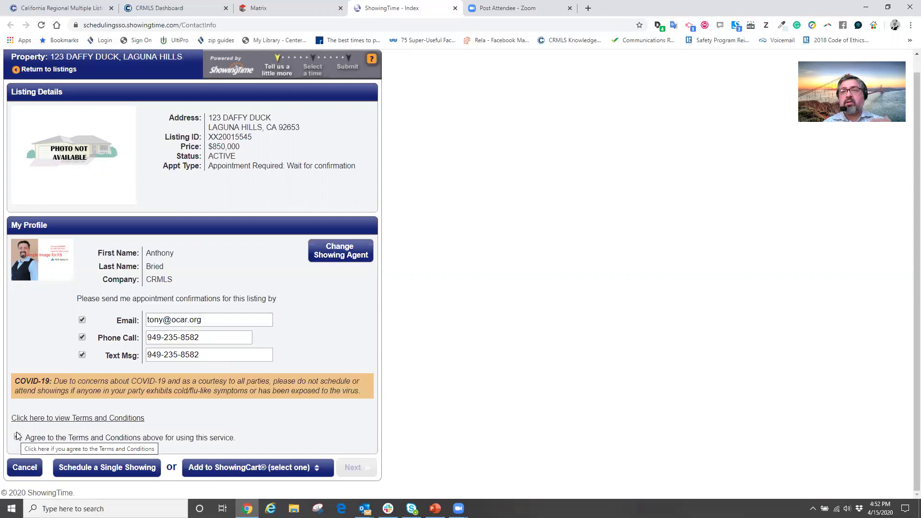
left_click(18, 437)
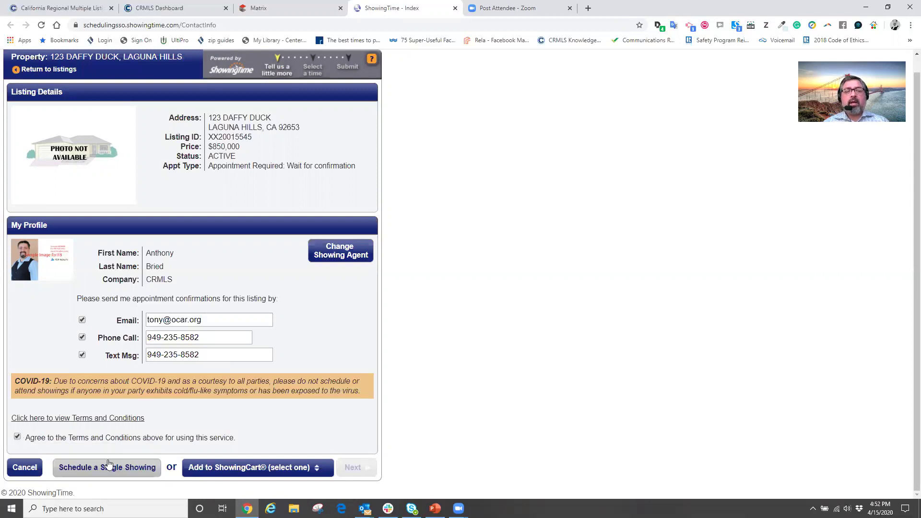
Request a single showing in the Monday, April 20, 12:15 pm calendar slot.
left_click(86, 472)
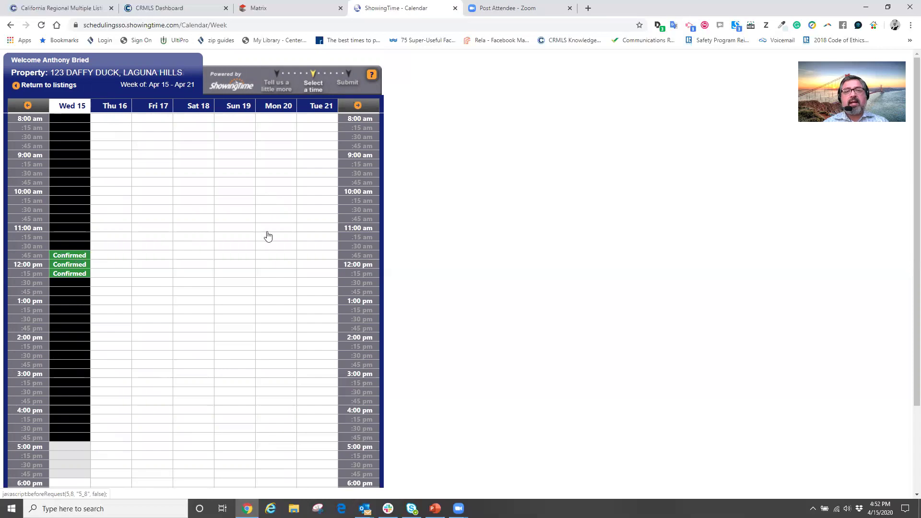
left_click(272, 273)
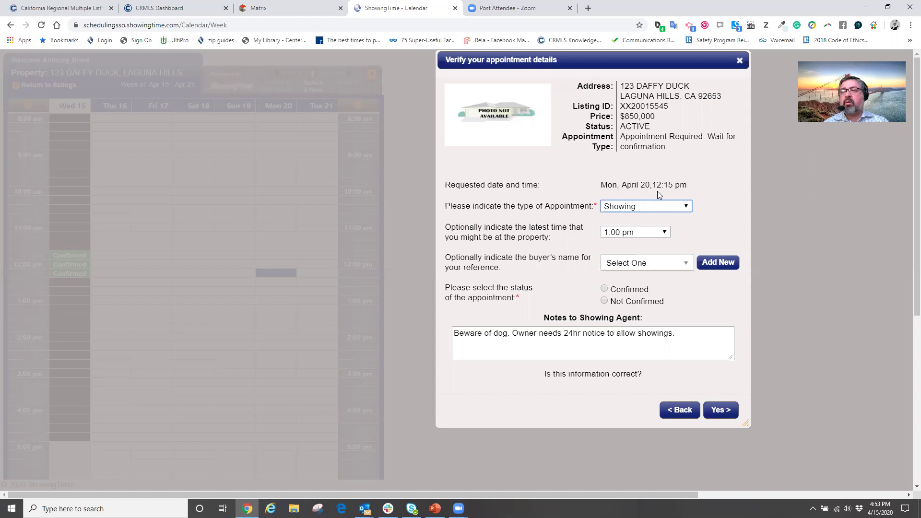
Set the latest time at property to 1:15 pm and status to Not Confirmed.
left_click(656, 233)
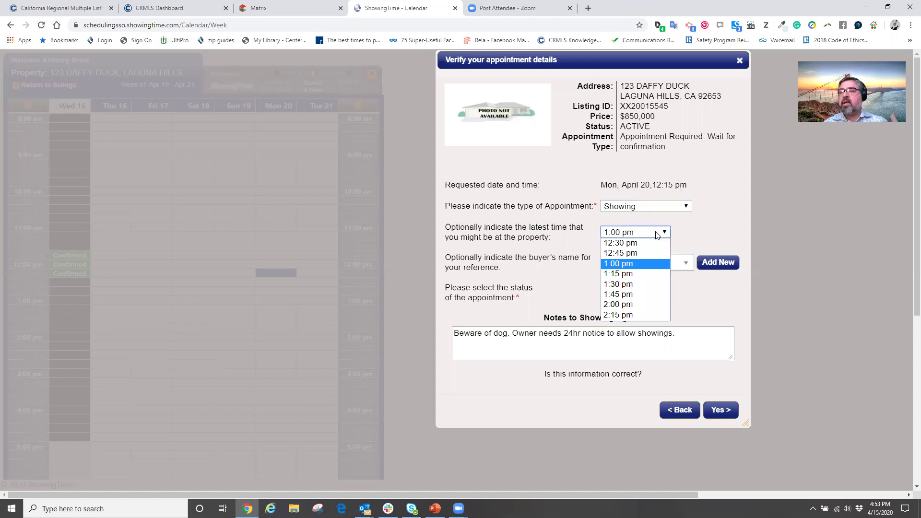
left_click(630, 247)
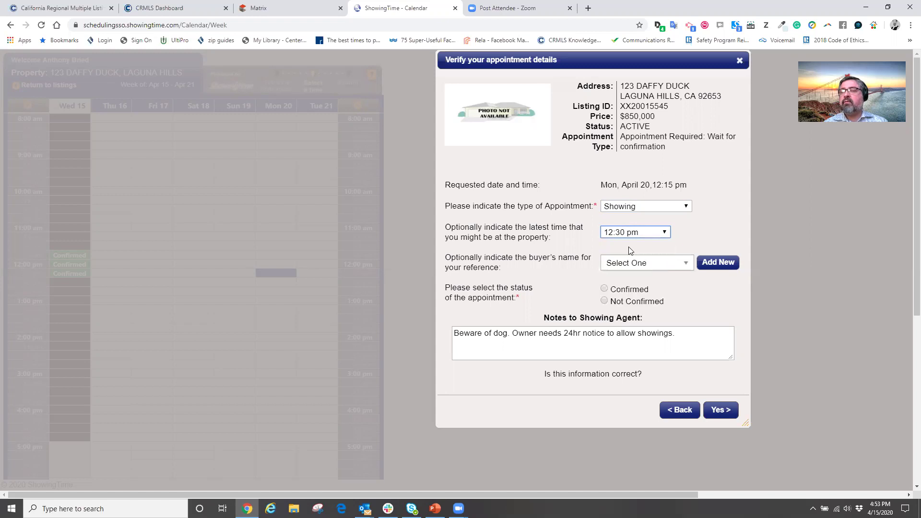
left_click(661, 233)
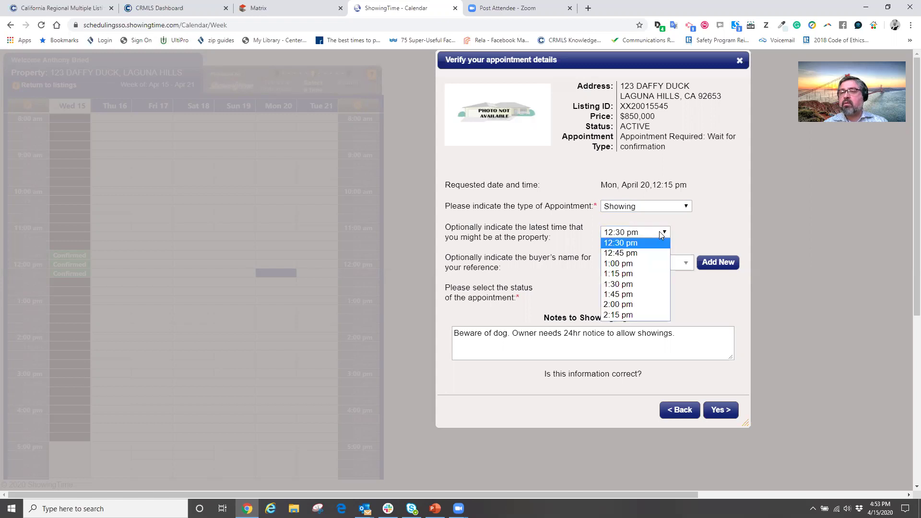
left_click(628, 273)
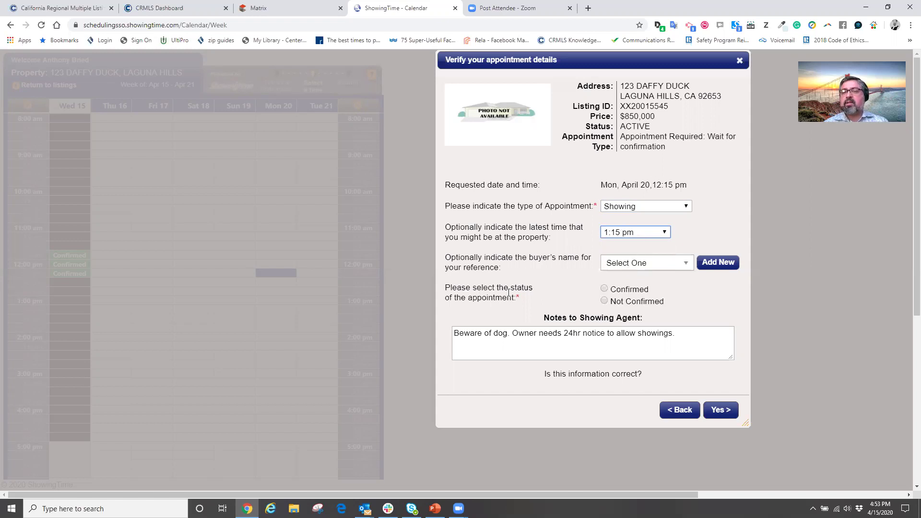
left_click(604, 301)
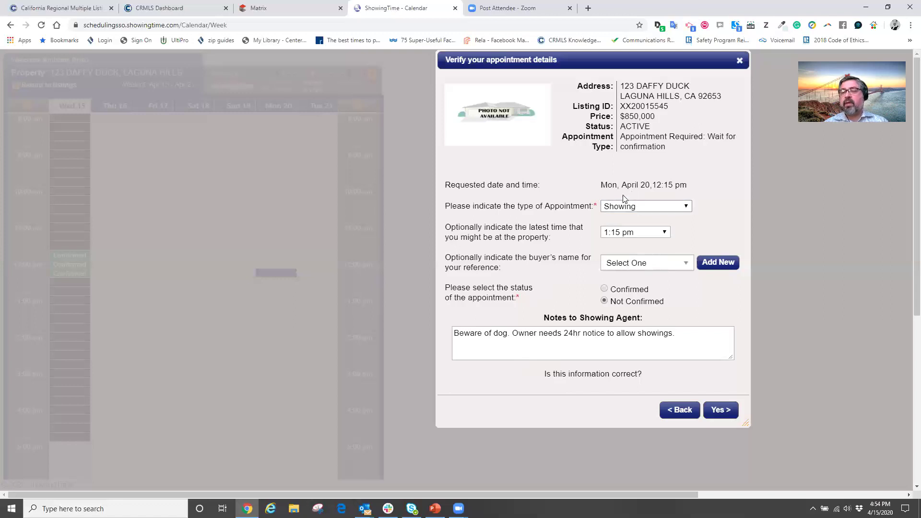
Submit the 12:15 pm Monday, April 20 showing request for 123 Daffy Duck.
left_click(717, 411)
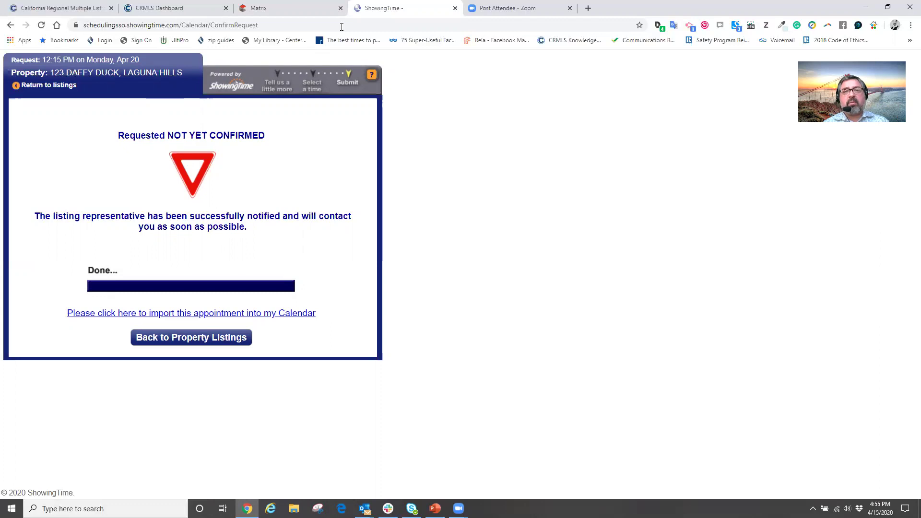
Back in Matrix, try a quick search for 'a la' and return from the error page.
left_click(336, 8)
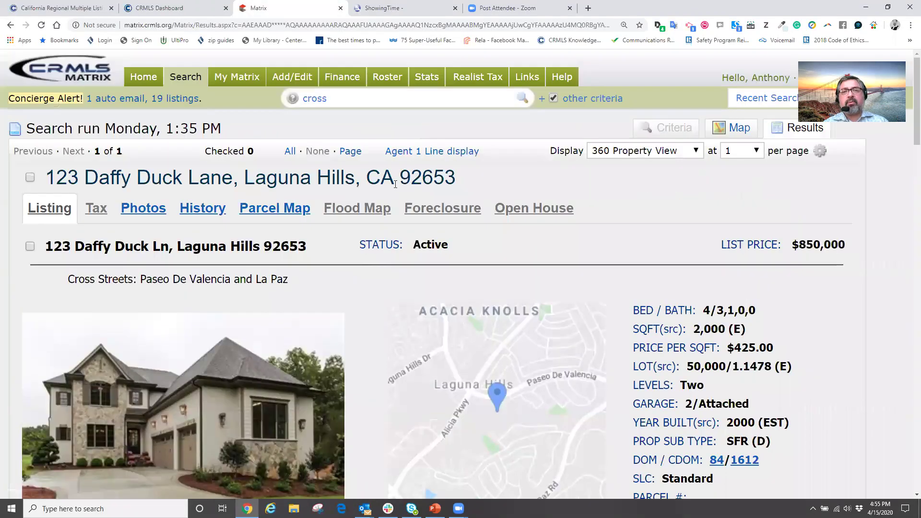
mouse_move(237, 77)
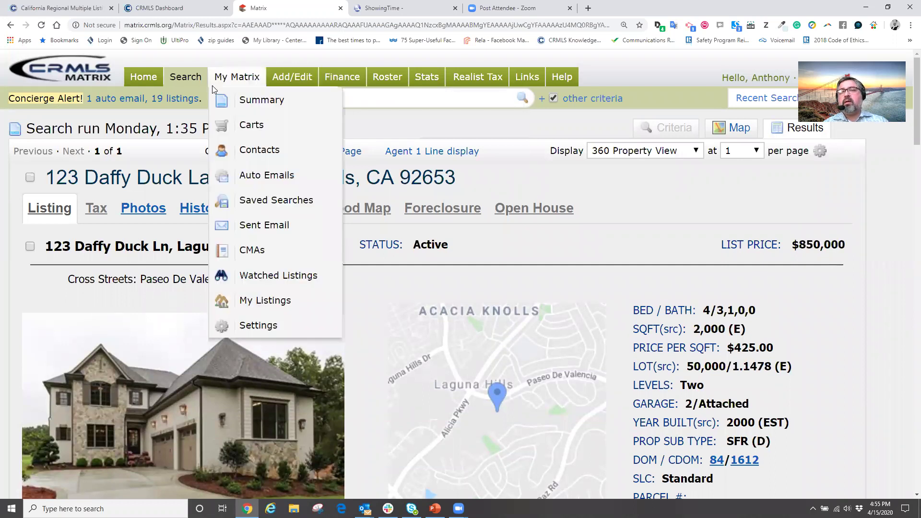
mouse_move(388, 77)
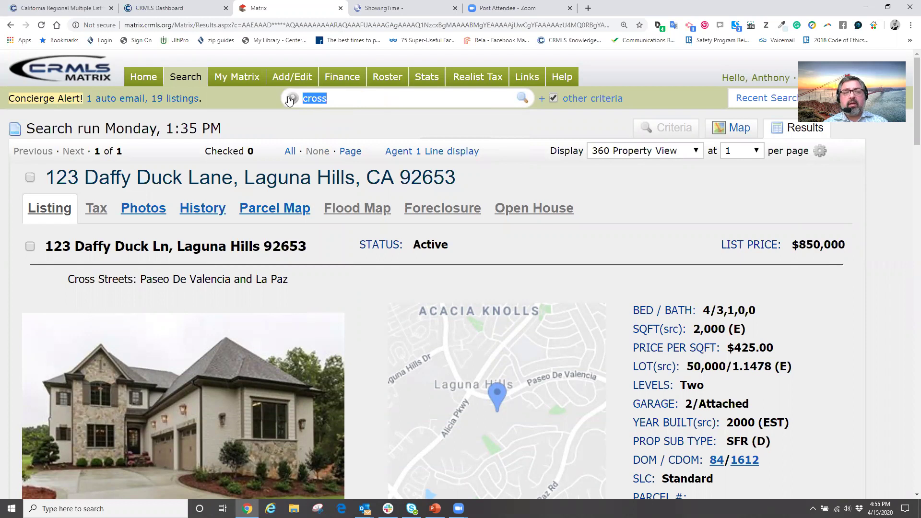
type("a ")
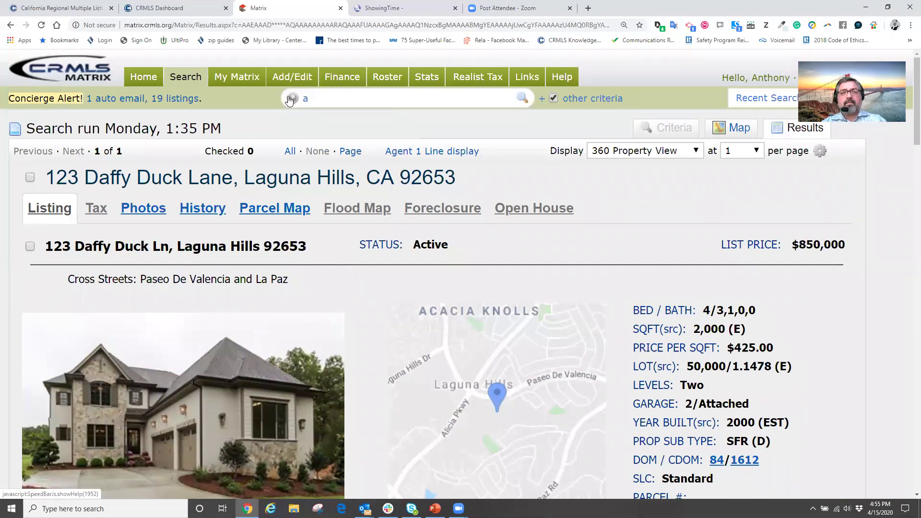
type("laguna hills")
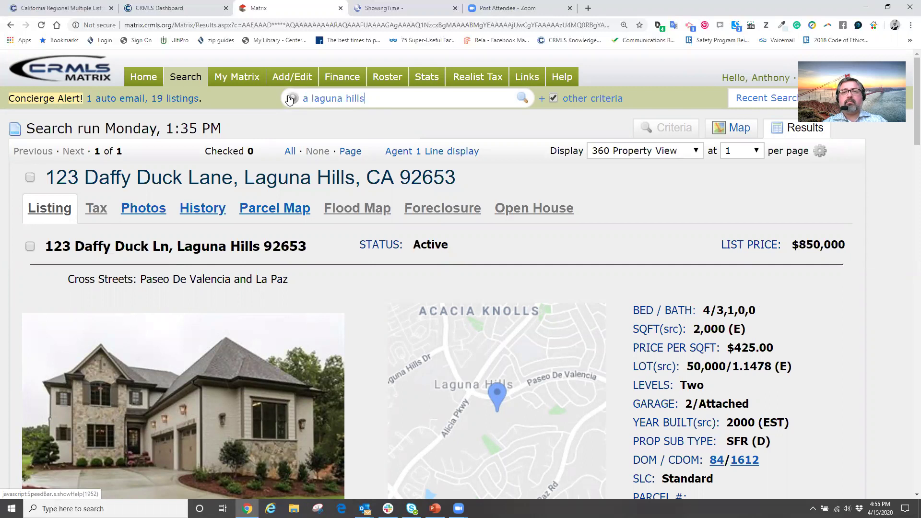
key("Return")
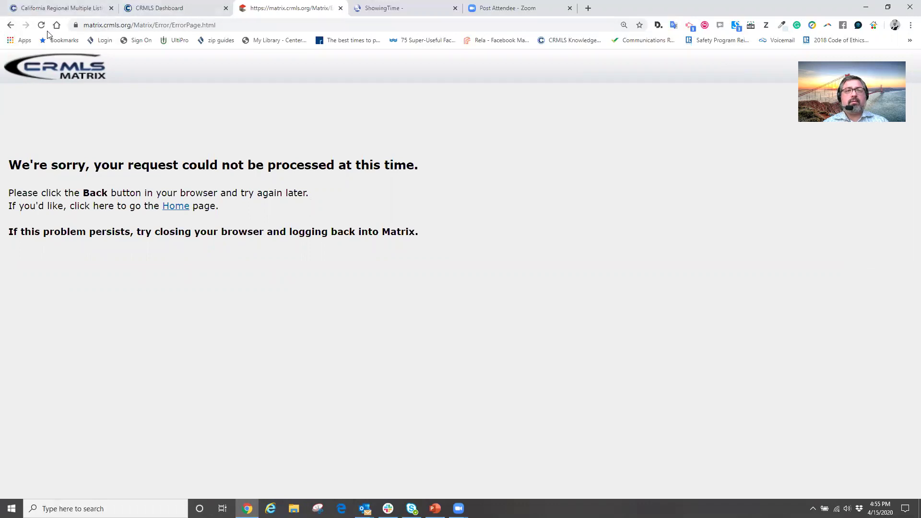
left_click(10, 25)
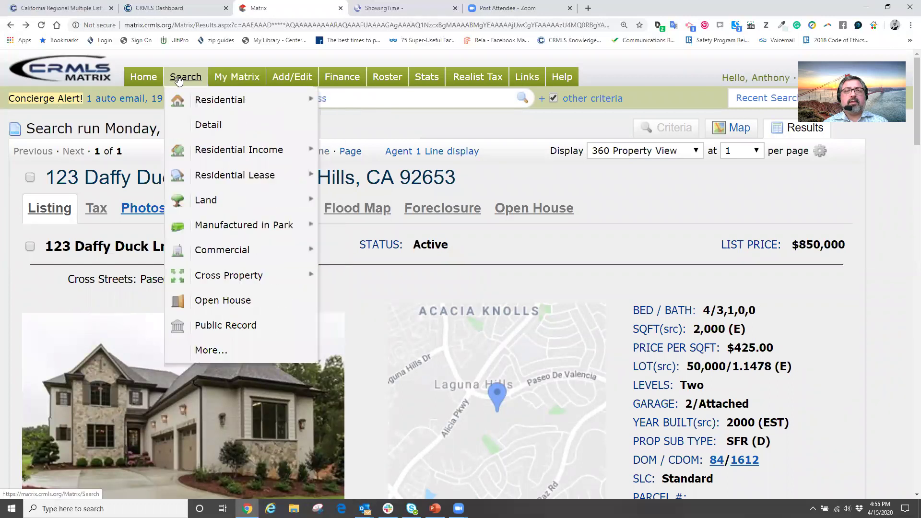
Run a Residential Detail search for Active listings in the city of Laguna Hills.
left_click(185, 79)
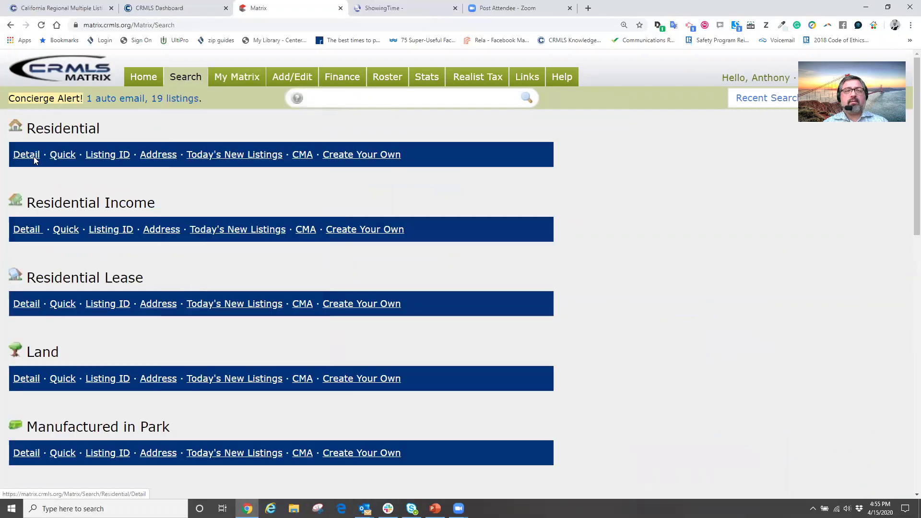
left_click(34, 158)
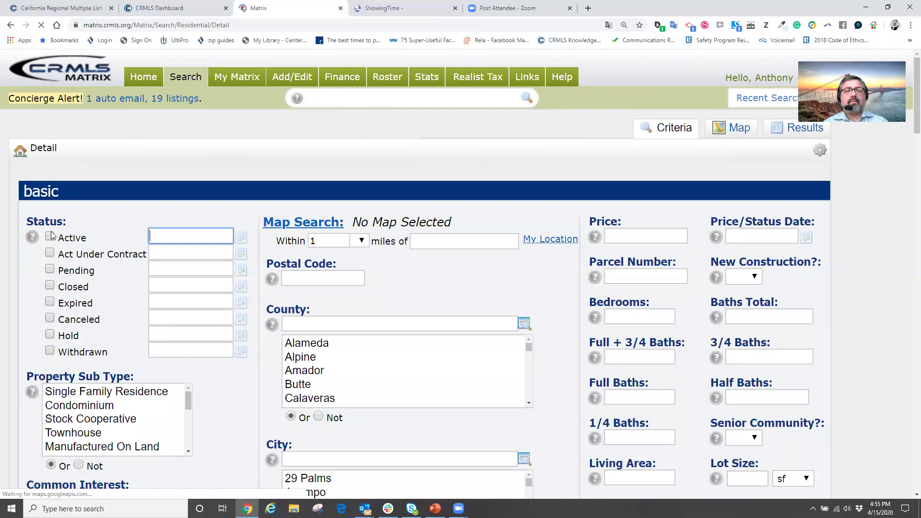
left_click(51, 236)
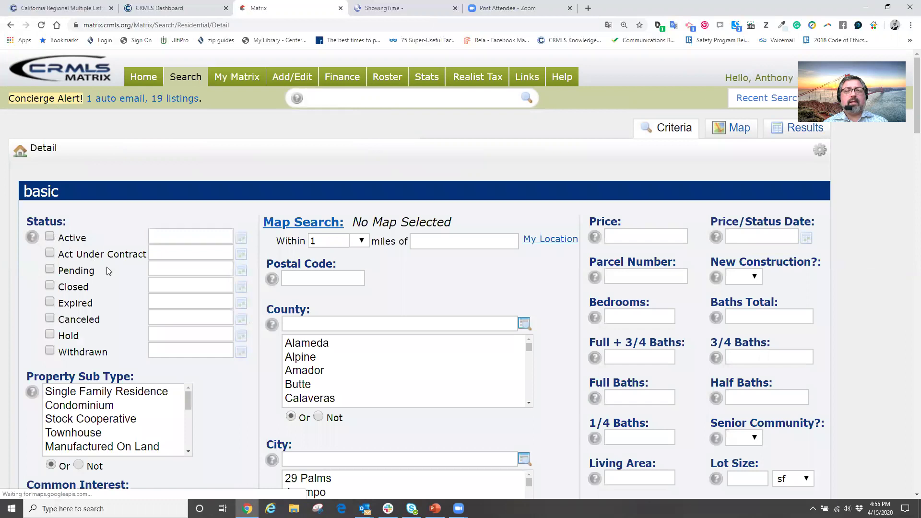
left_click(343, 460)
type("laguna hills")
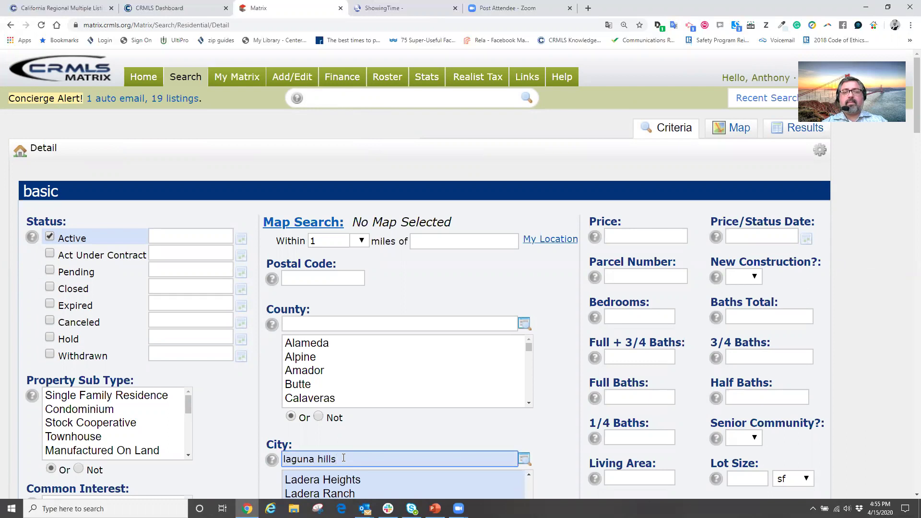
key("Return")
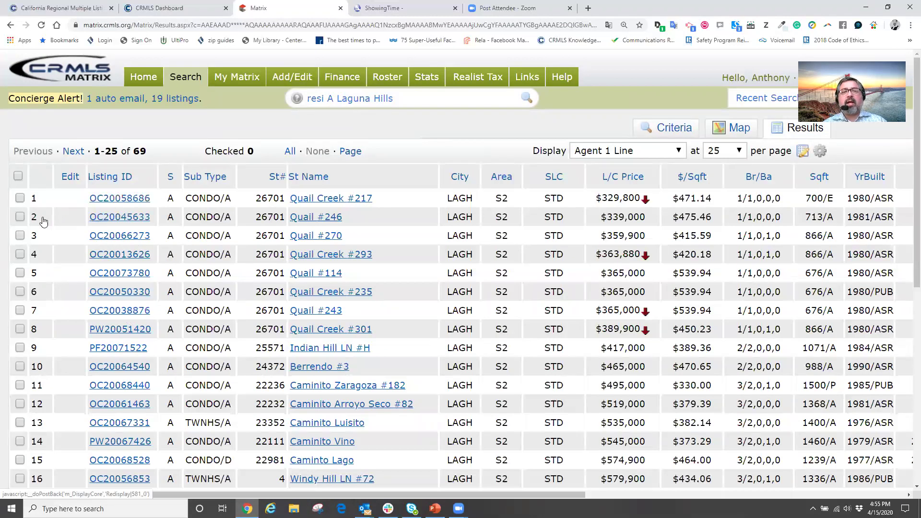
Check the six condos from Quail #246 to Quail #243 and send them to ShowingTime.
left_click(19, 218)
left_click(20, 235)
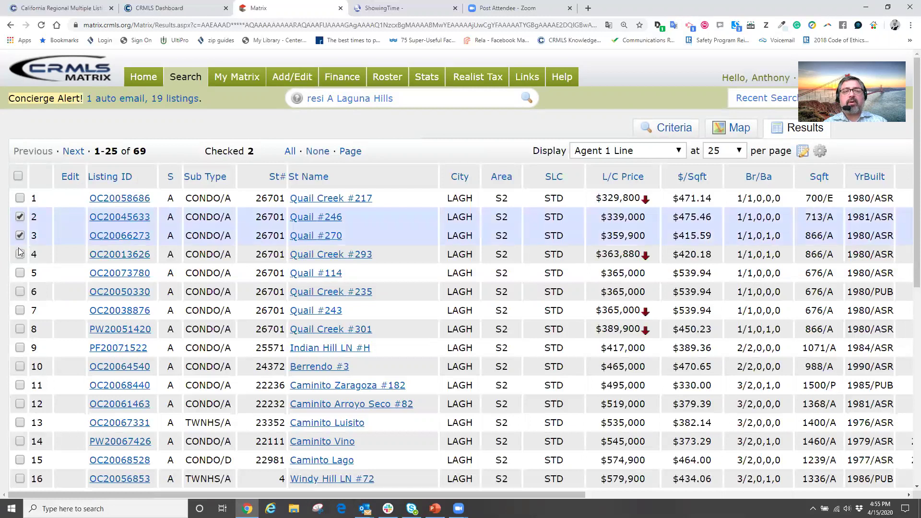
left_click(20, 254)
left_click(20, 273)
left_click(20, 292)
left_click(19, 310)
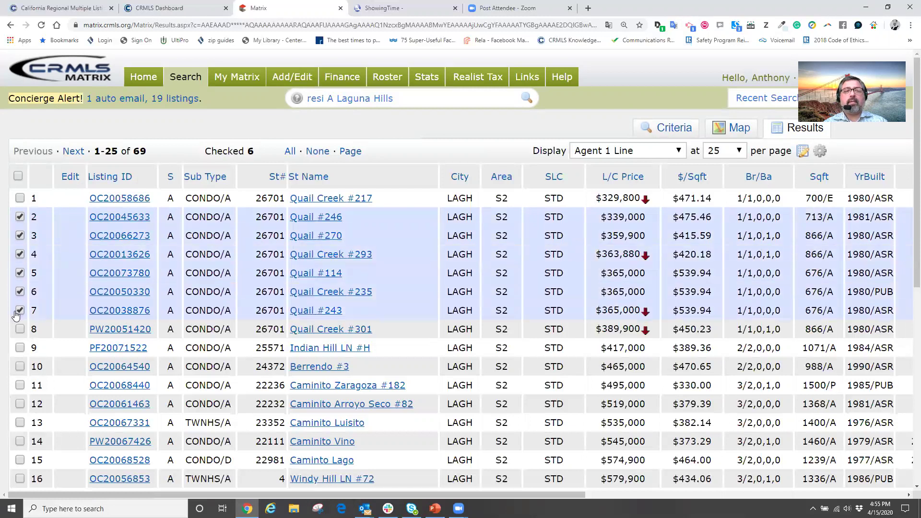
left_click(20, 329)
left_click(20, 348)
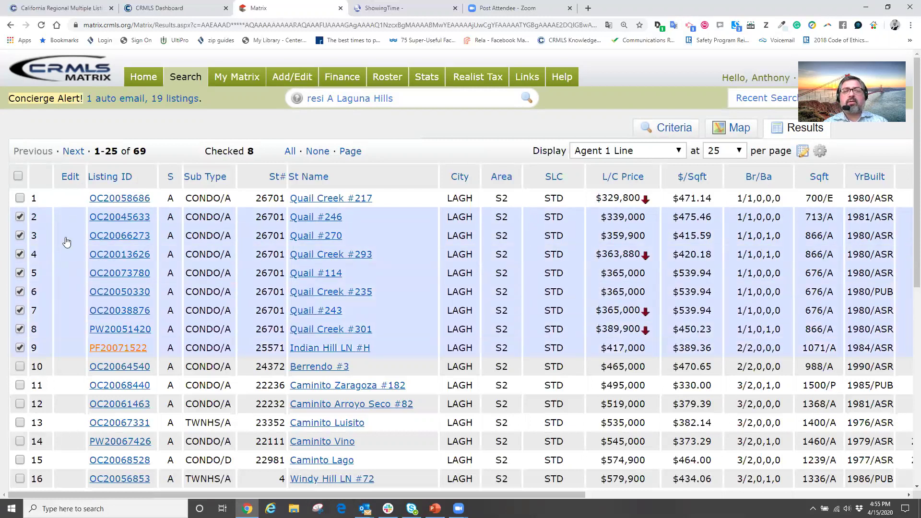
left_click(19, 346)
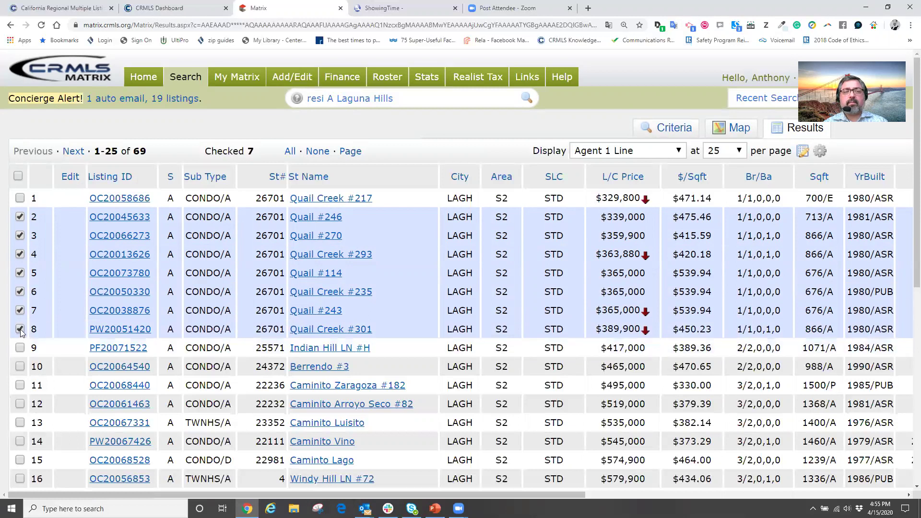
left_click(20, 329)
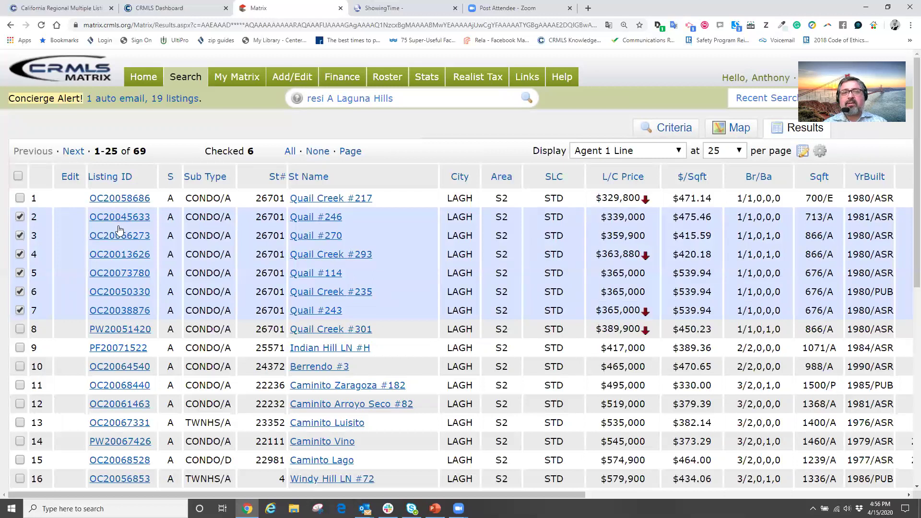
scroll(77, 235, "down", 8)
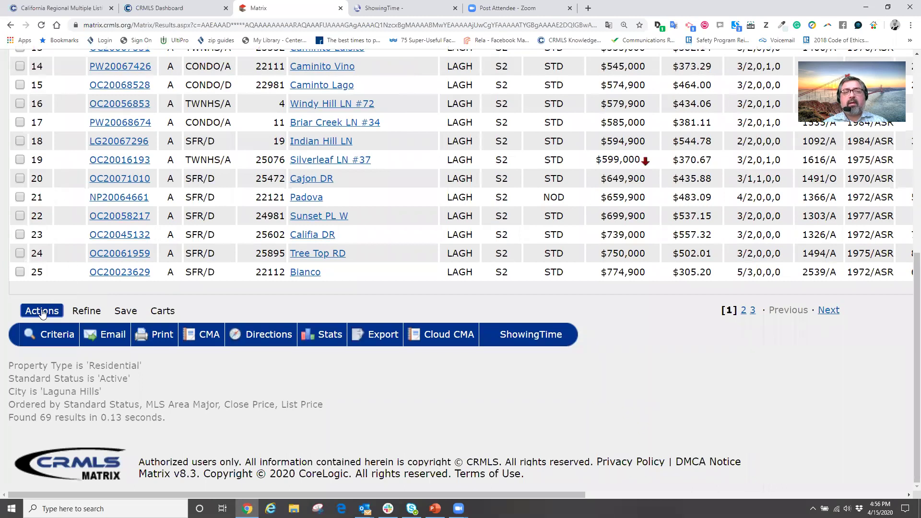
left_click(523, 339)
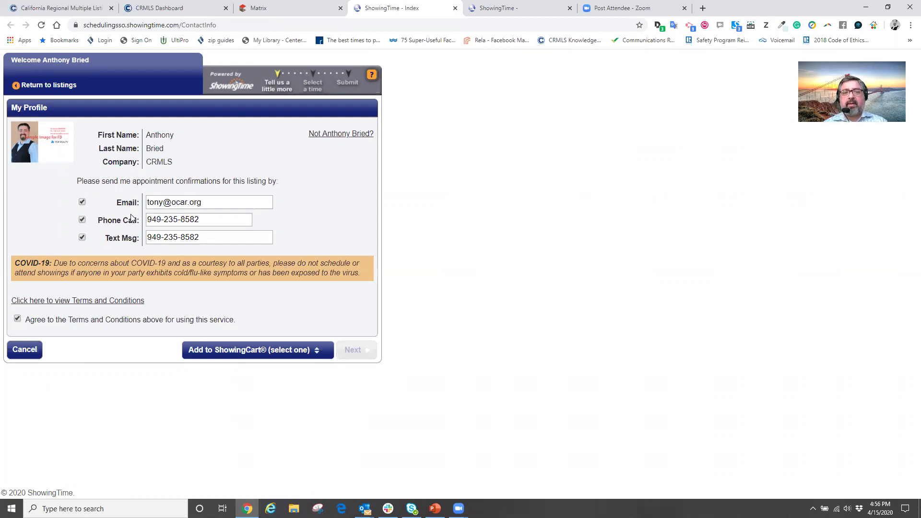
Choose Create a New ShowingCart in the Add to ShowingCart dropdown.
left_click(242, 351)
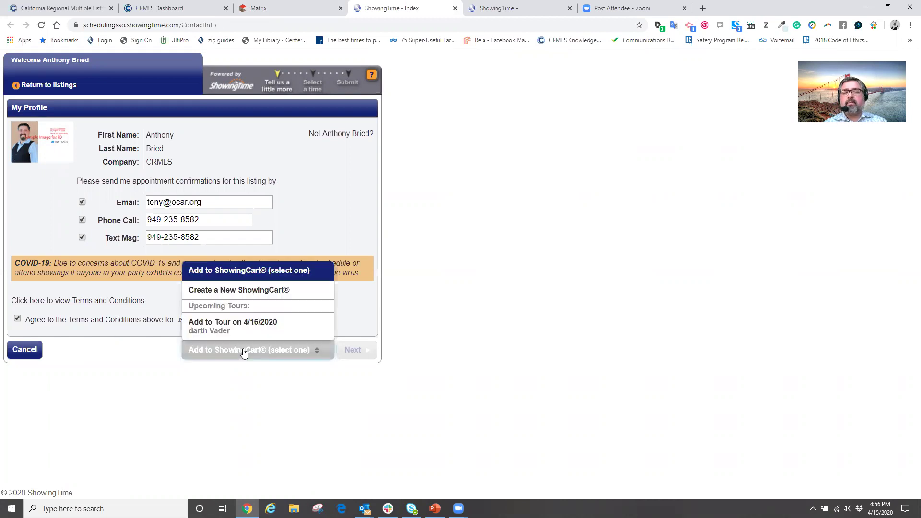
left_click(233, 291)
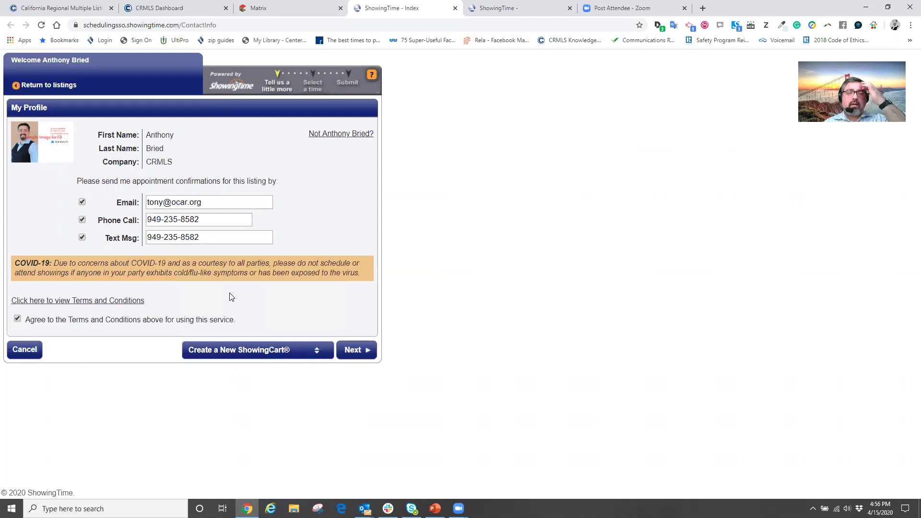
Create the new tour dated 4/19/2020 with the buyer's name as its description.
left_click(354, 351)
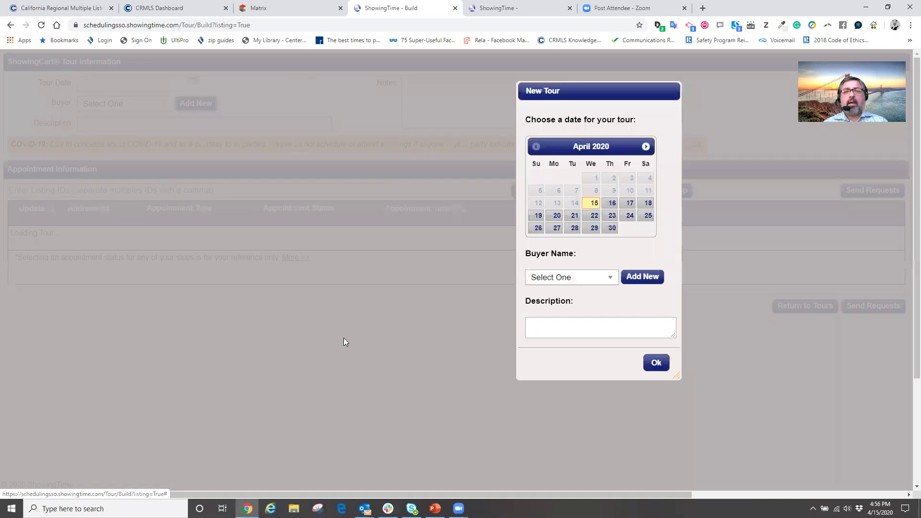
left_click(539, 219)
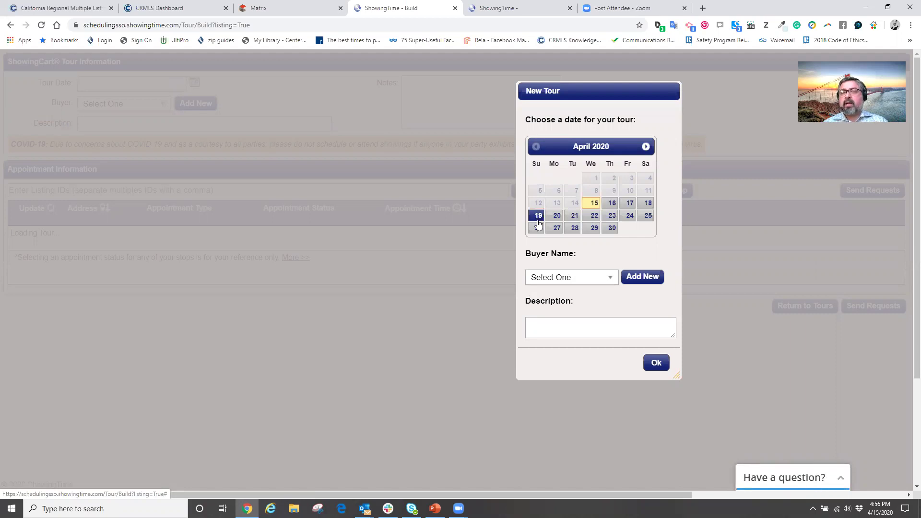
left_click(558, 324)
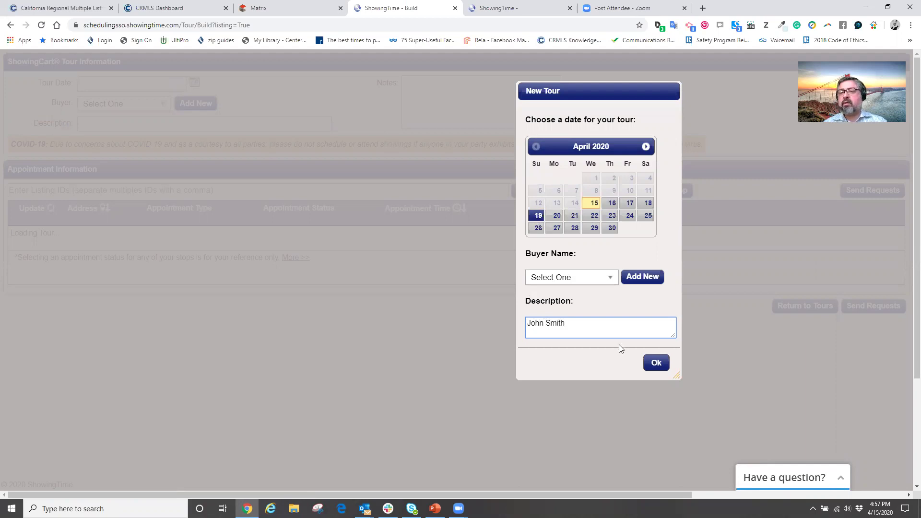
left_click(656, 363)
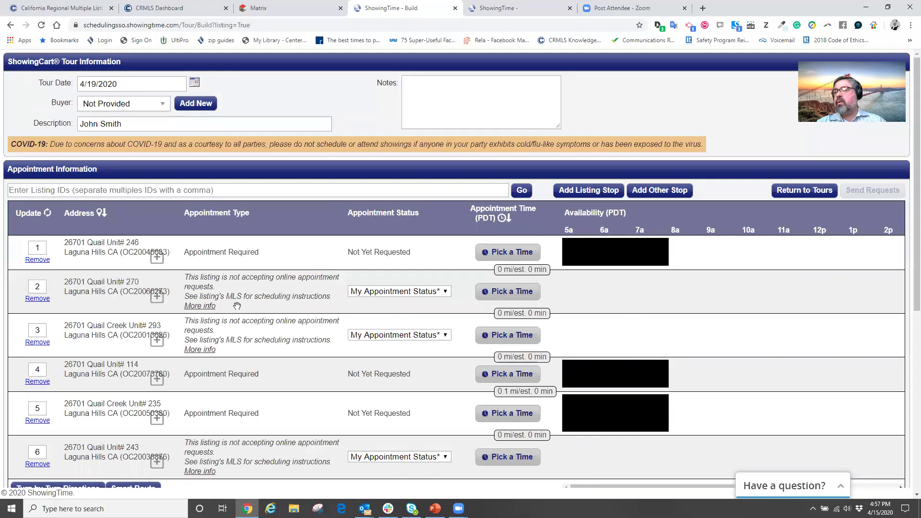
scroll(120, 275, "down", 3)
scroll(144, 288, "down", 3)
scroll(227, 331, "down", 1)
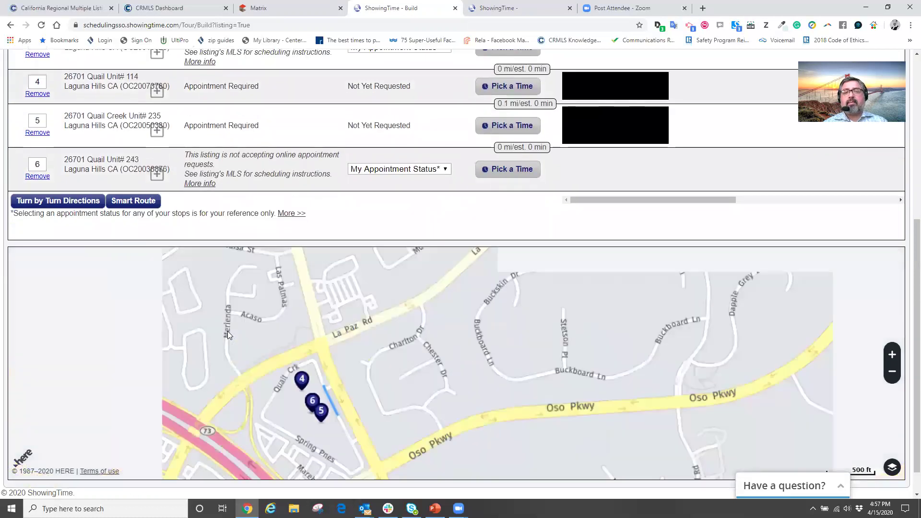
mouse_move(573, 355)
left_mouse_down()
mouse_move(566, 308)
mouse_move(578, 344)
left_mouse_up()
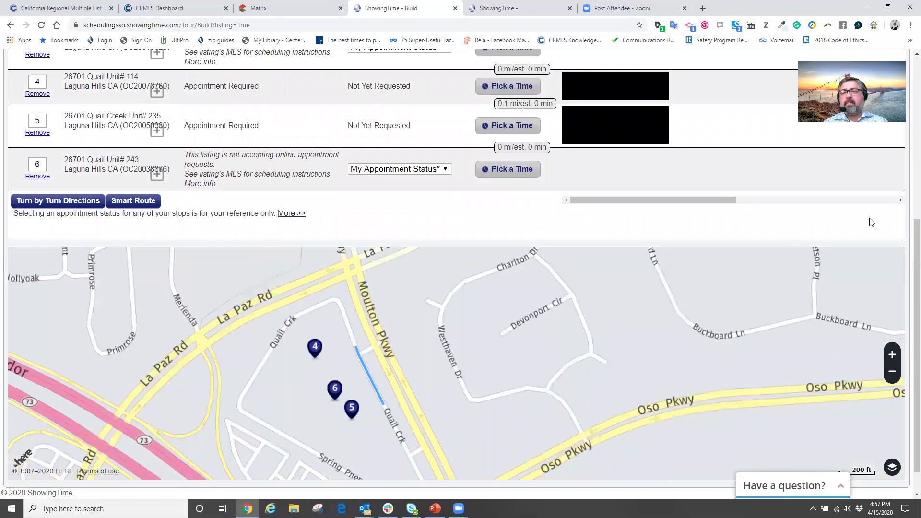
scroll(657, 346, "down", 3)
left_click_drag(657, 347, 737, 350)
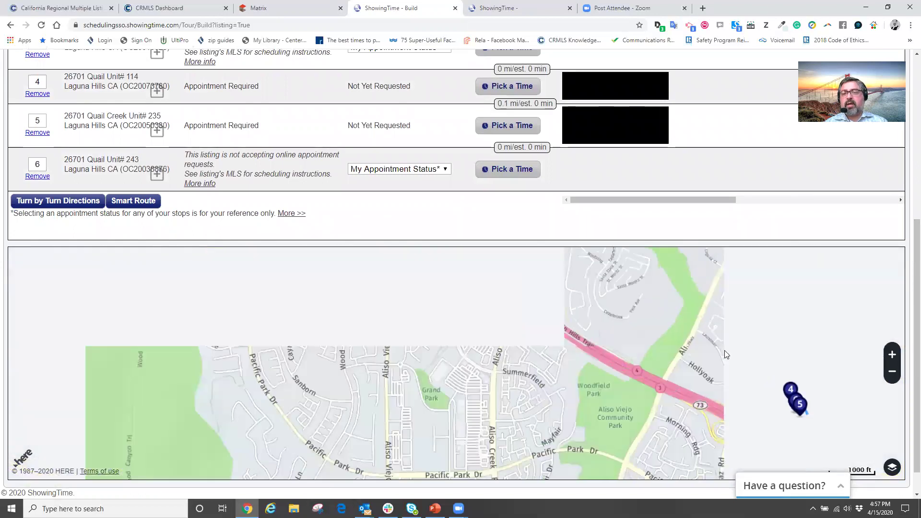
left_click_drag(661, 346, 554, 286)
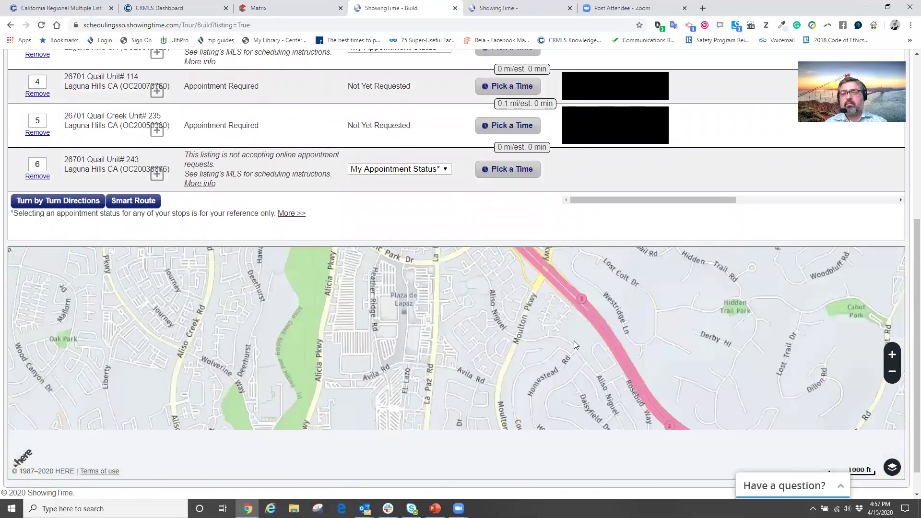
scroll(600, 382, "up", 2)
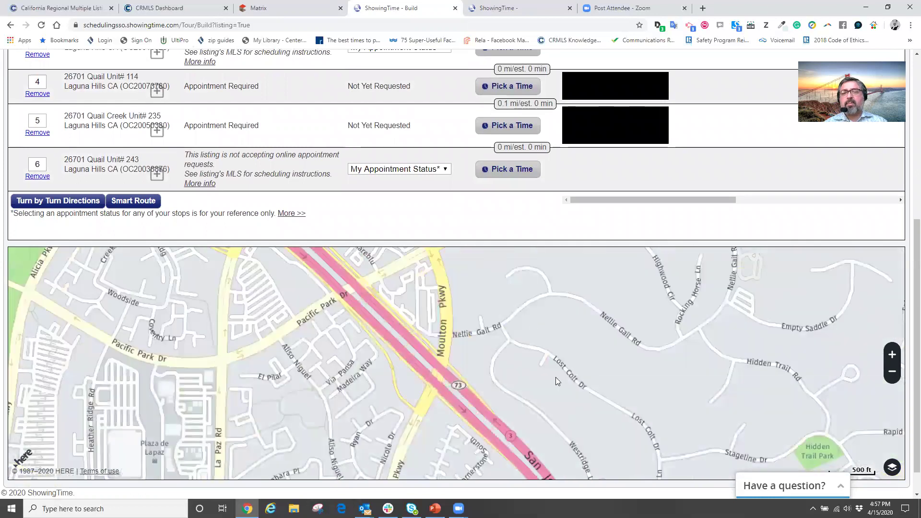
scroll(545, 415, "up", 2)
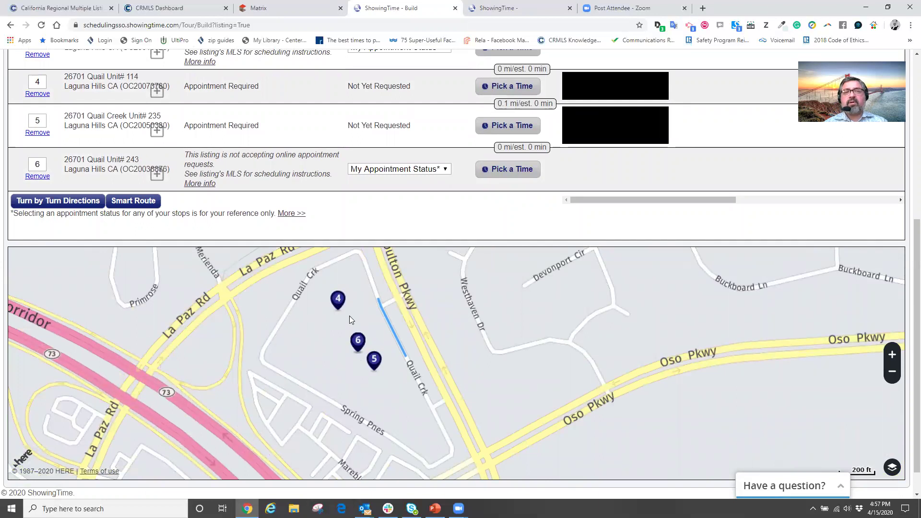
scroll(517, 220, "up", 4)
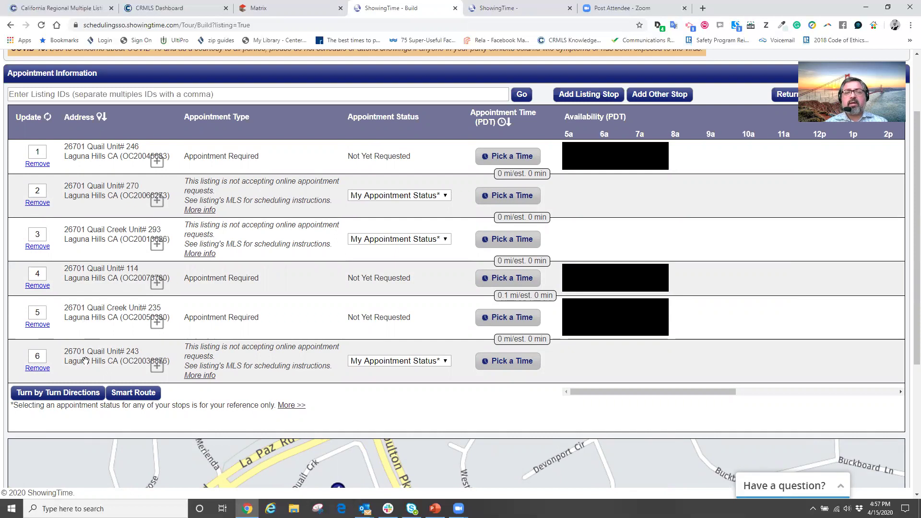
Move the Quail Unit# 243 stop to the top and SmartRoute the tour to end at Quail #114.
left_click_drag(87, 358, 103, 188)
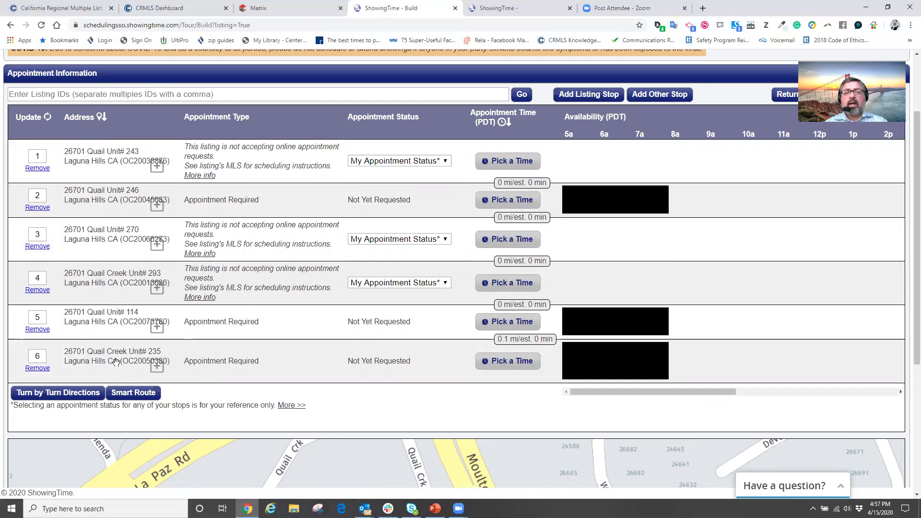
left_click(135, 392)
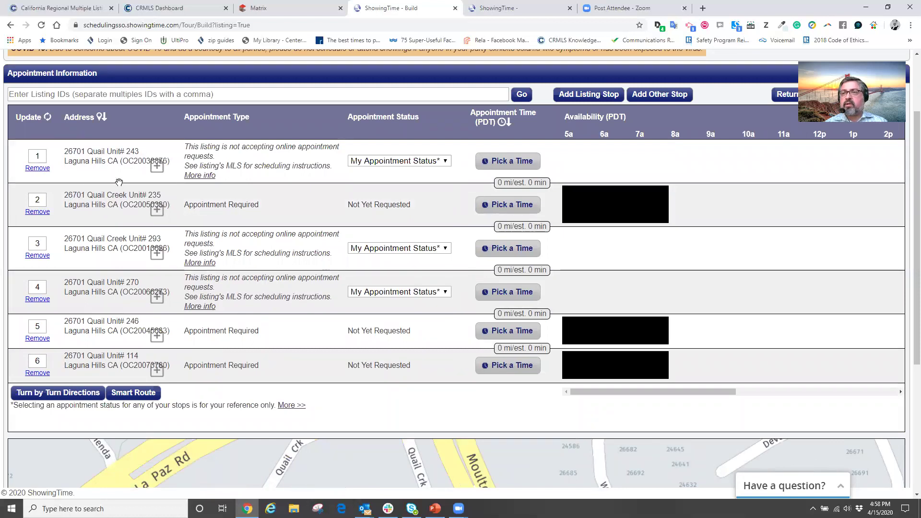
scroll(906, 296, "down", 1)
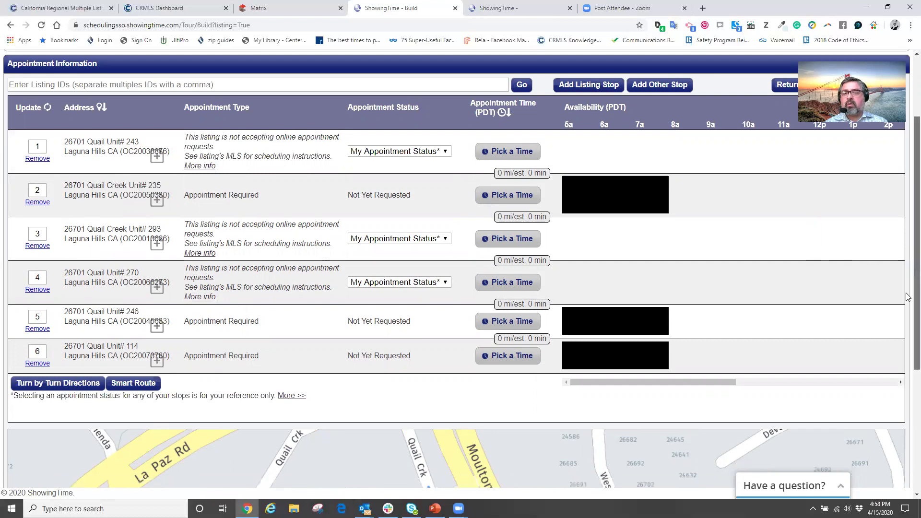
scroll(907, 379, "down", 5)
scroll(907, 379, "up", 5)
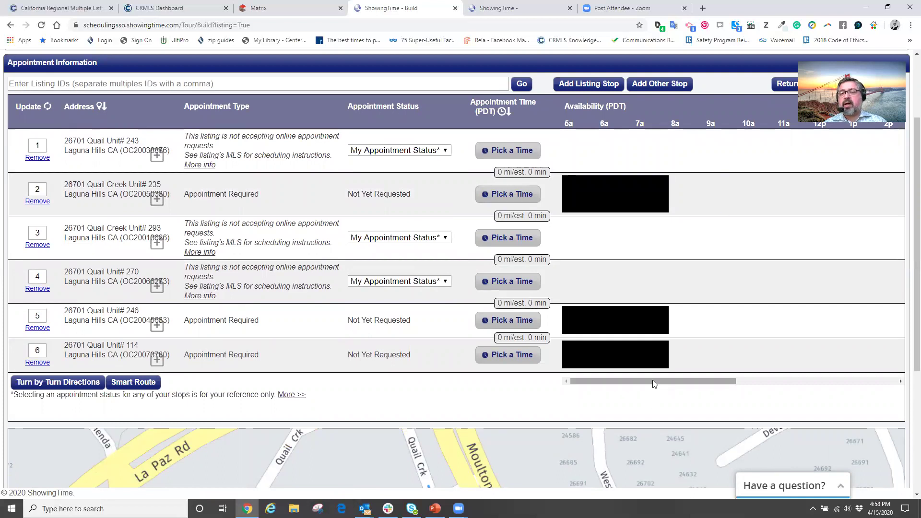
Book Quail Creek #235 for 12:15–1:00 PM and Quail #246 for 12:45–1:30 PM in the availability grid.
left_click_drag(652, 380, 713, 367)
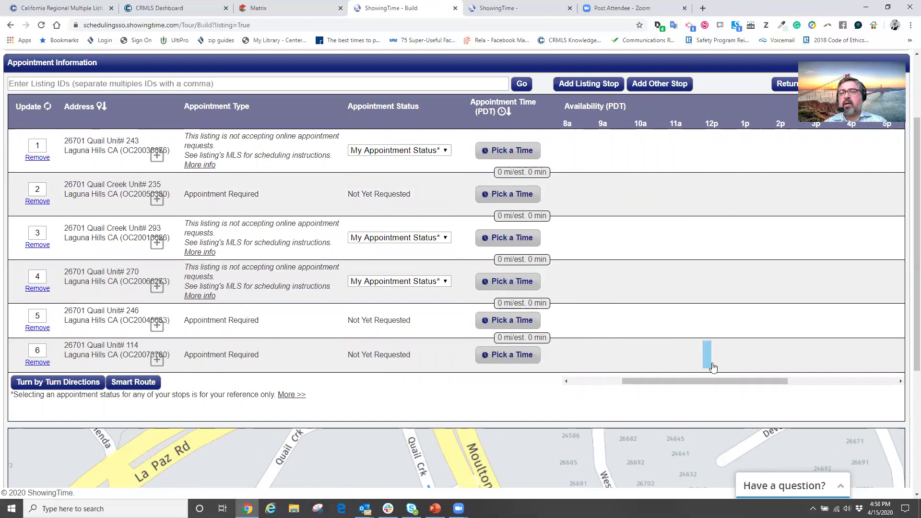
left_click(714, 149)
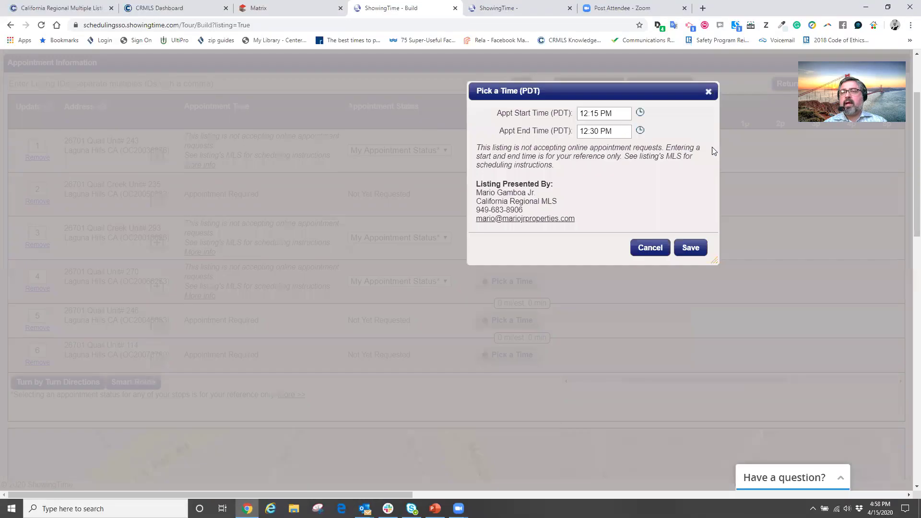
left_click(659, 248)
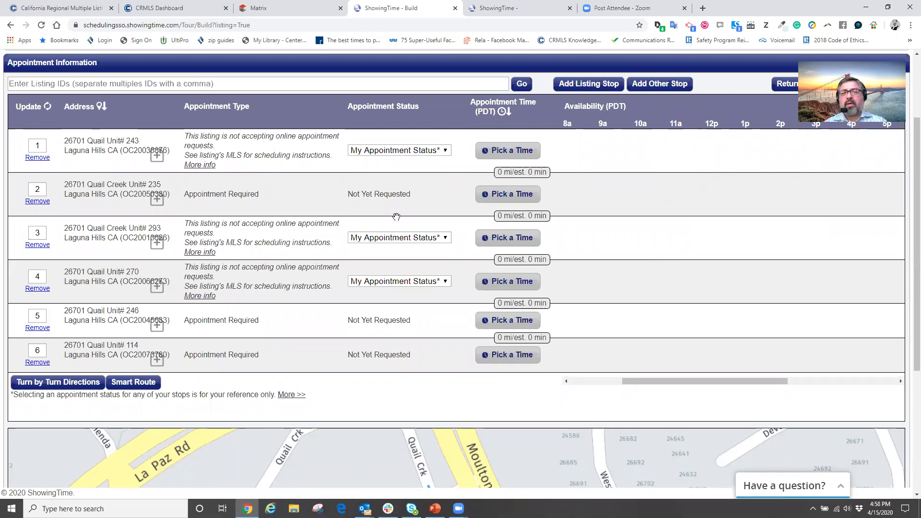
left_click(707, 200)
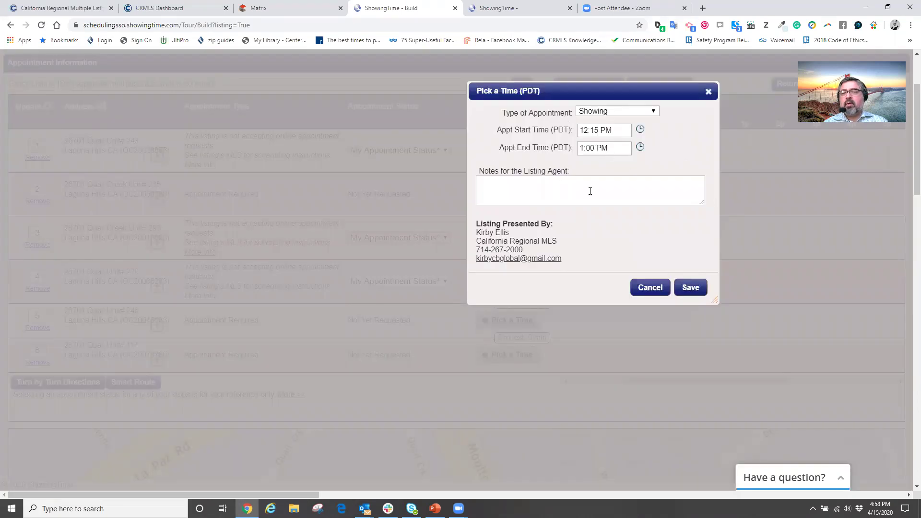
left_click(689, 289)
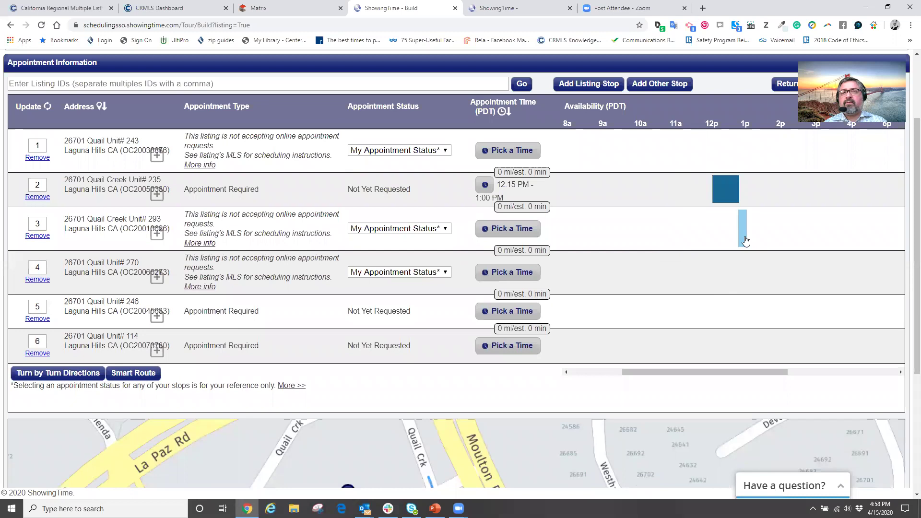
left_click(741, 311)
left_click(691, 287)
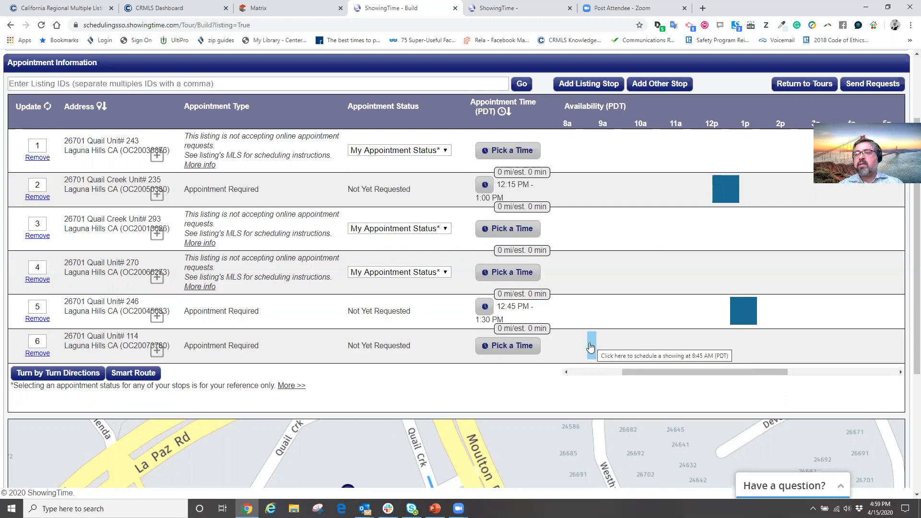
scroll(860, 204, "up", 3)
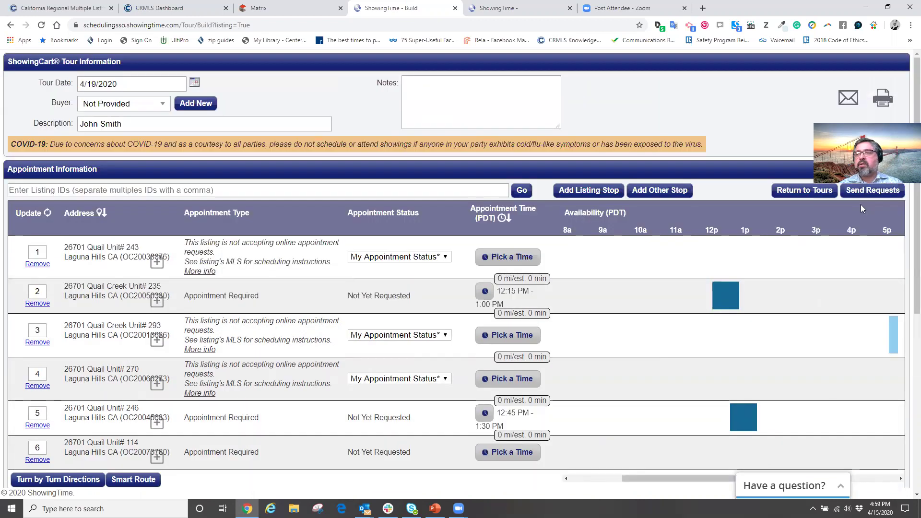